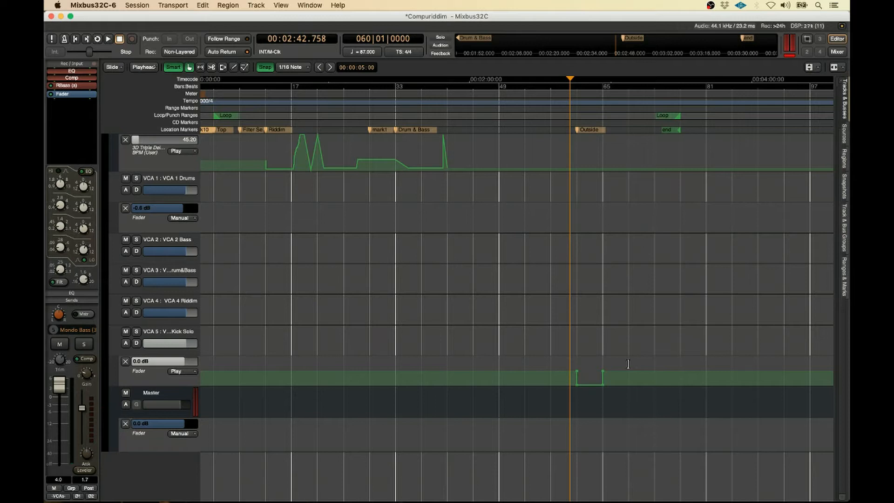
Step: Select and copy the automation points of the volume dip at the Outside marker in the VCA 5 Kick Solo fader lane
scroll(628, 363, down, 1)
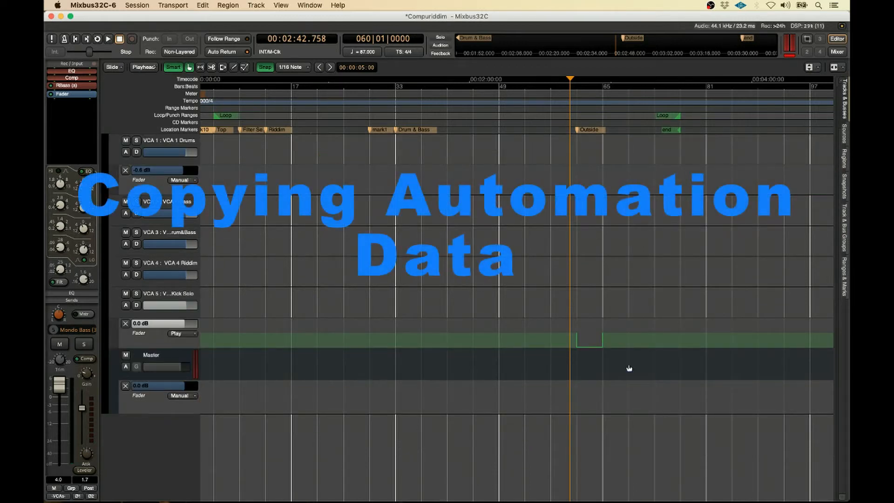
scroll(629, 368, up, 1)
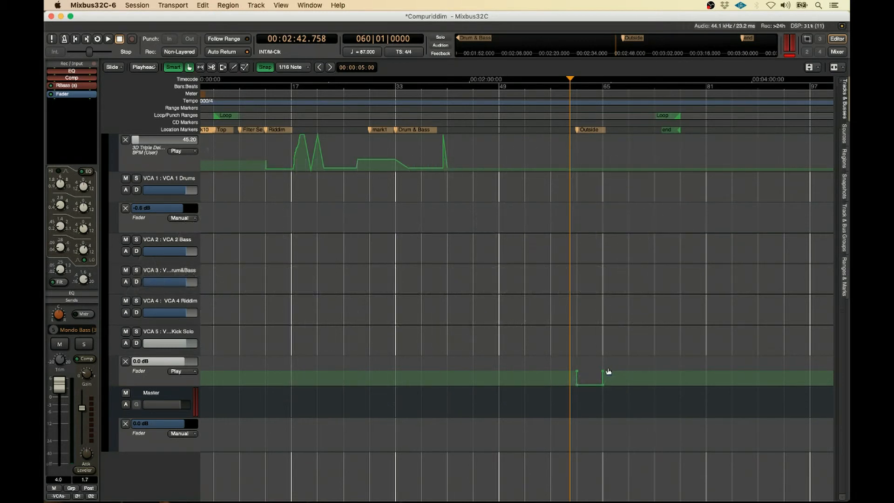
drag(610, 370, 571, 402)
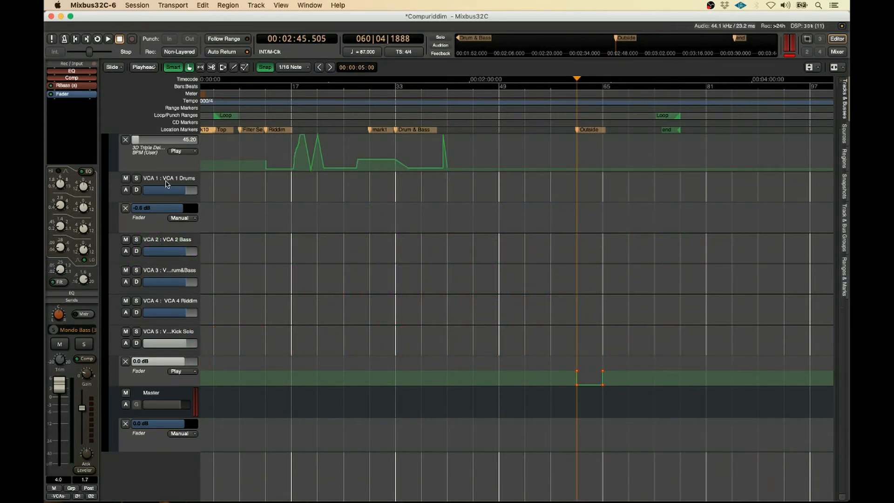
Step: Try pasting the dip into the VCA 1 Drums fader lane and repeatedly along the VCA 5 Kick Solo lane, and undo the pastes
click(147, 224)
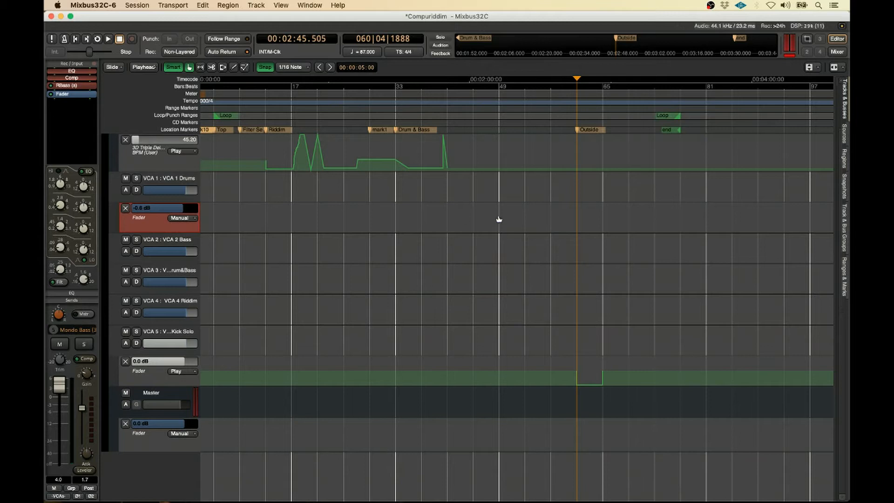
key(super+v)
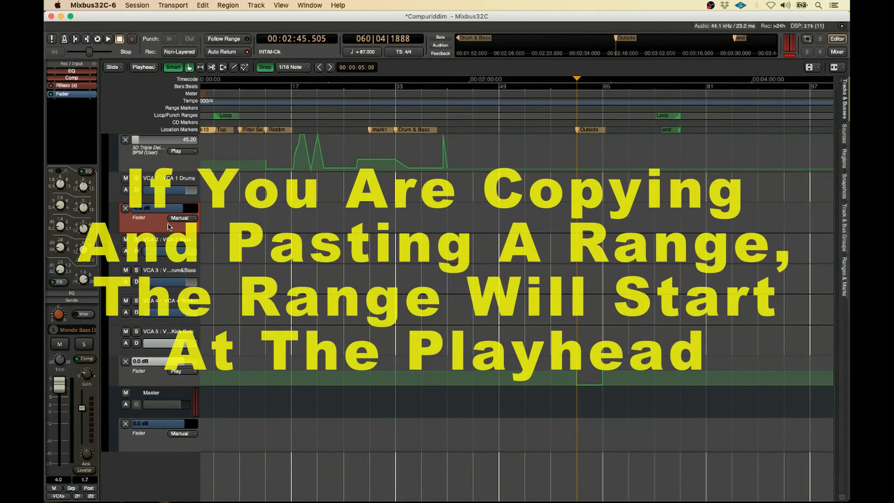
click(149, 379)
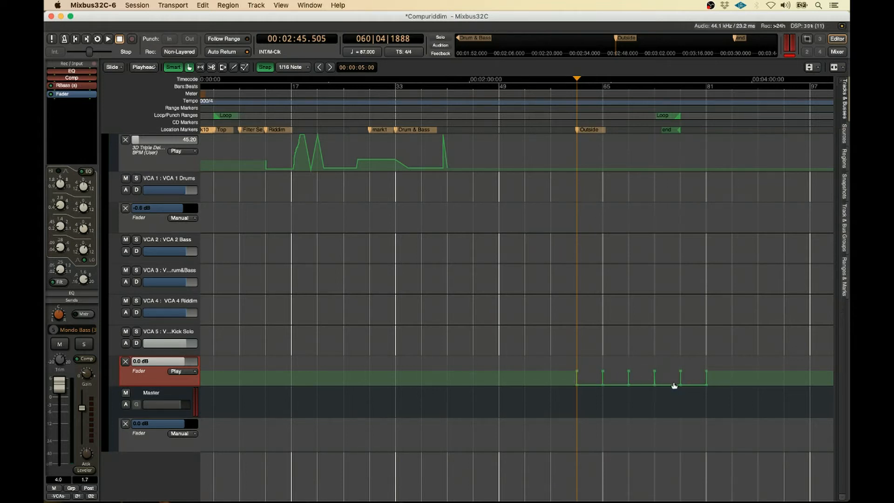
key(super+z)
key(super+z)
key(super+z)
key(super+z)
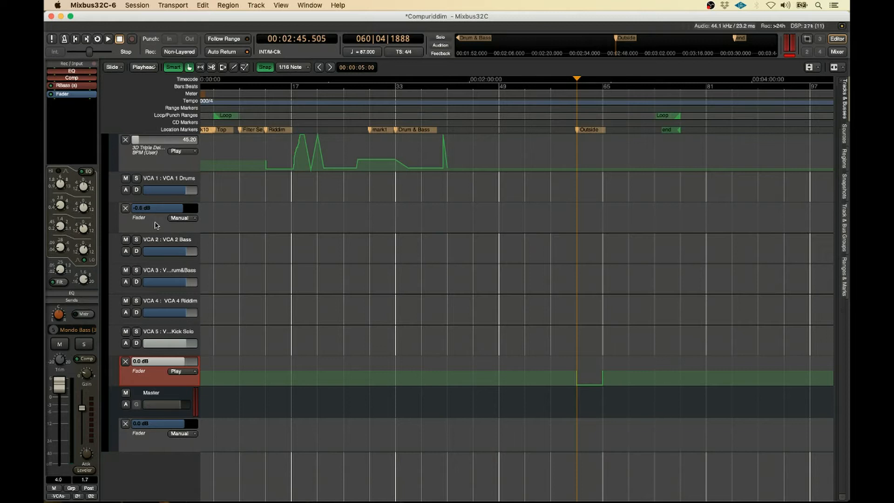
Step: Paste the dip into the VCA 1 Drums fader lane, switching that lane to Play and the VCA 5 Kick Solo fader lane to Manual
click(156, 226)
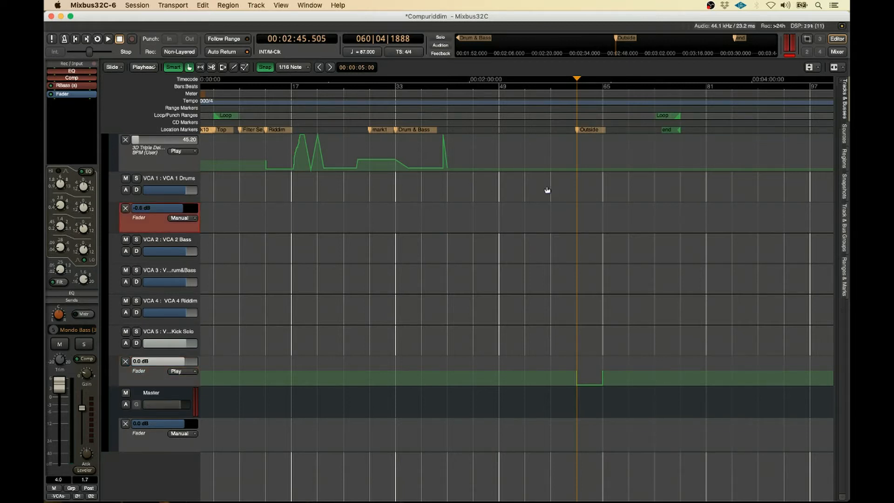
key(super+v)
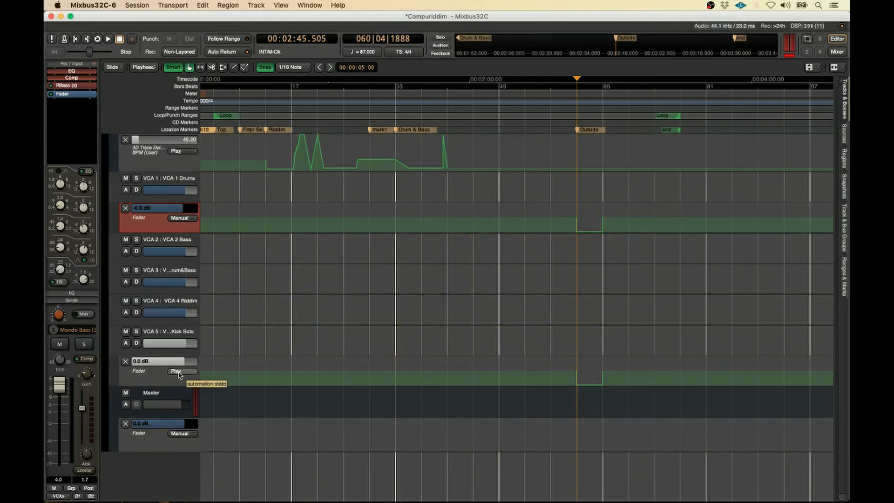
click(178, 372)
click(179, 373)
click(180, 218)
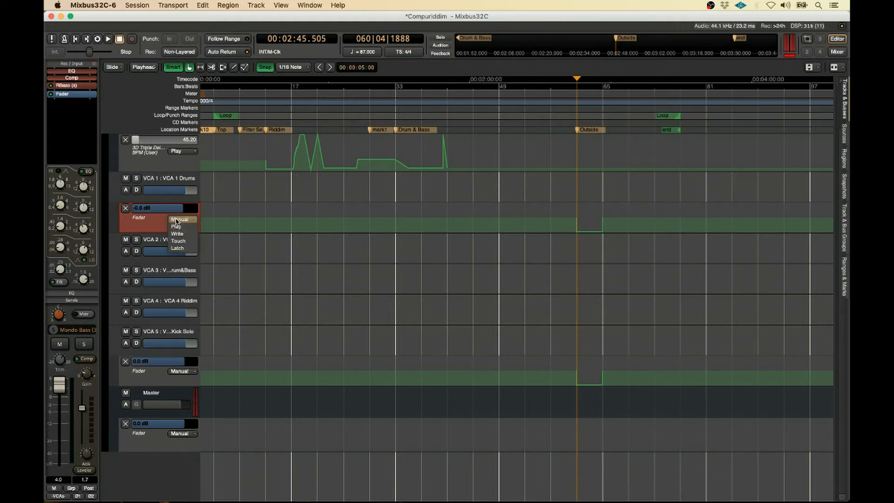
click(177, 227)
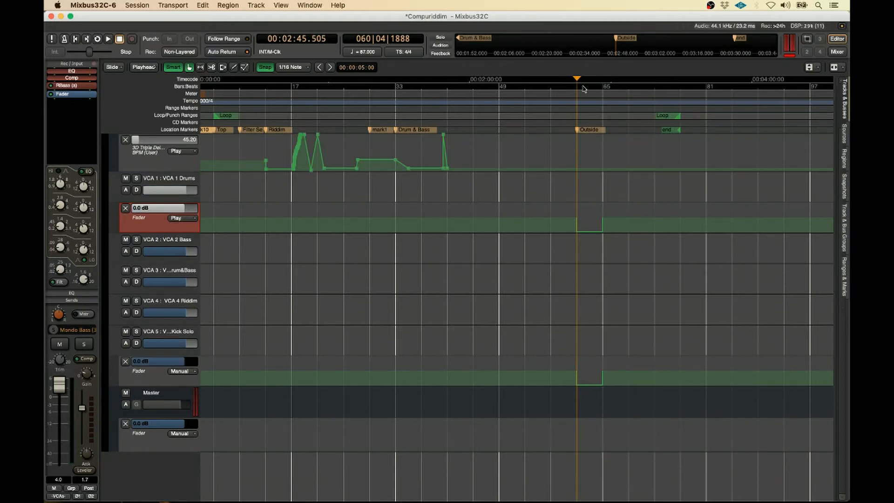
Step: Play back from bar 60 through the dip to hear the VCA 1 Drums fader automation
click(573, 123)
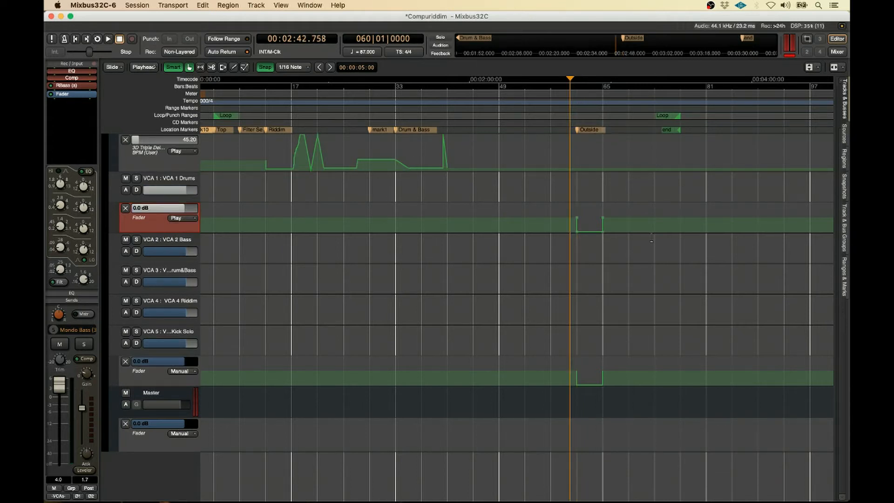
key(space)
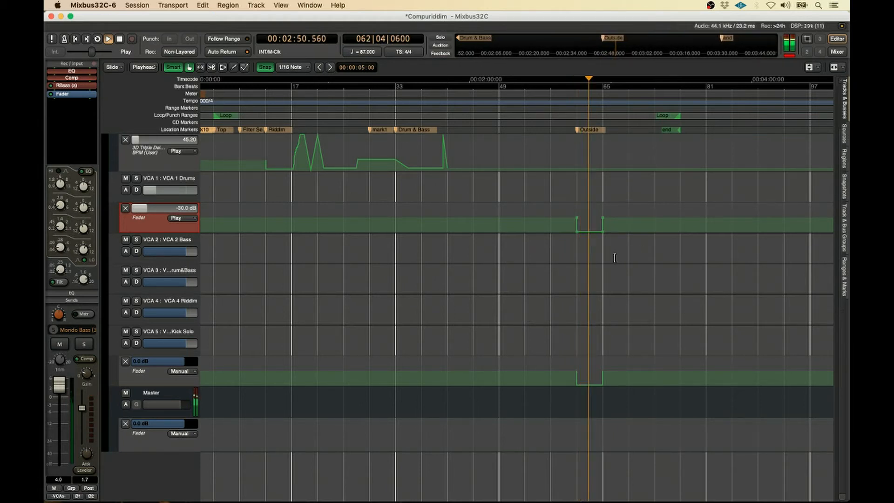
key(space)
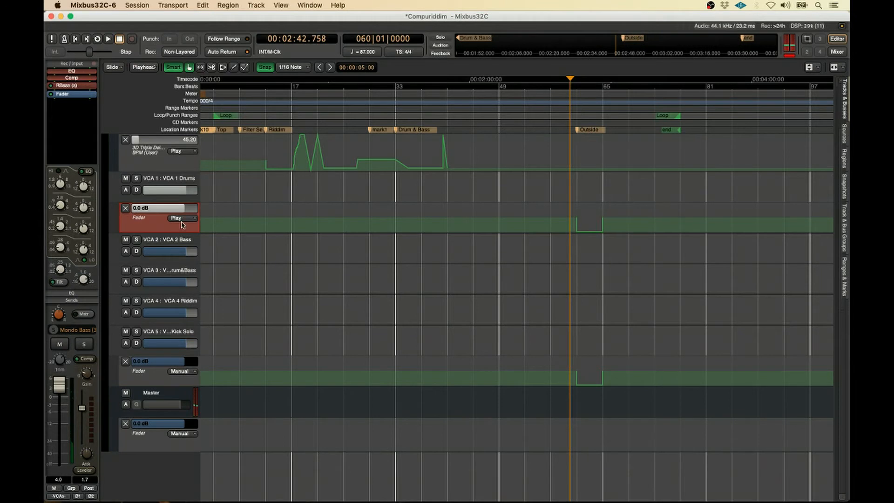
Step: Set the VCA 1 Drums fader lane to Manual and the VCA 5 Kick Solo lane to Play, and play back the dip from bar 60
click(181, 218)
click(179, 213)
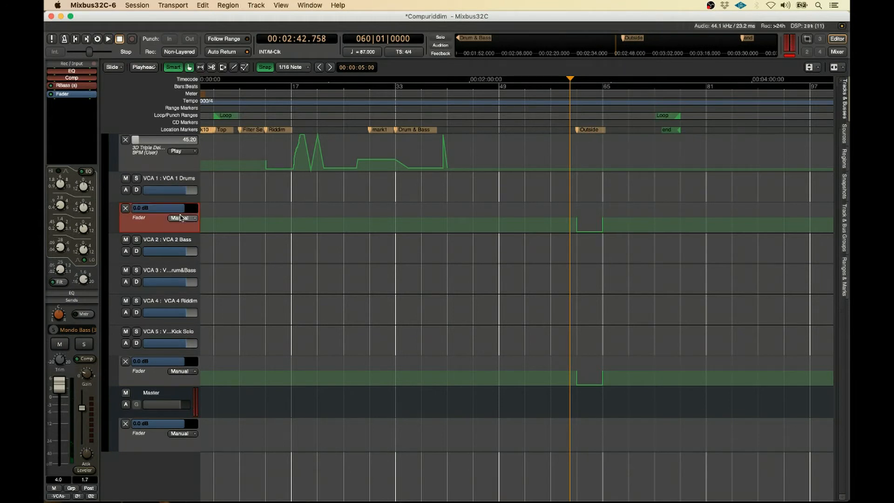
click(182, 371)
click(177, 380)
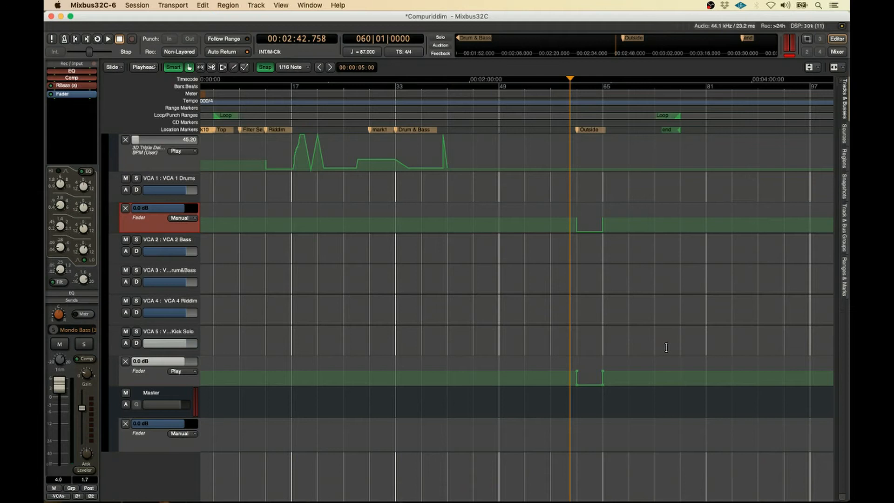
key(space)
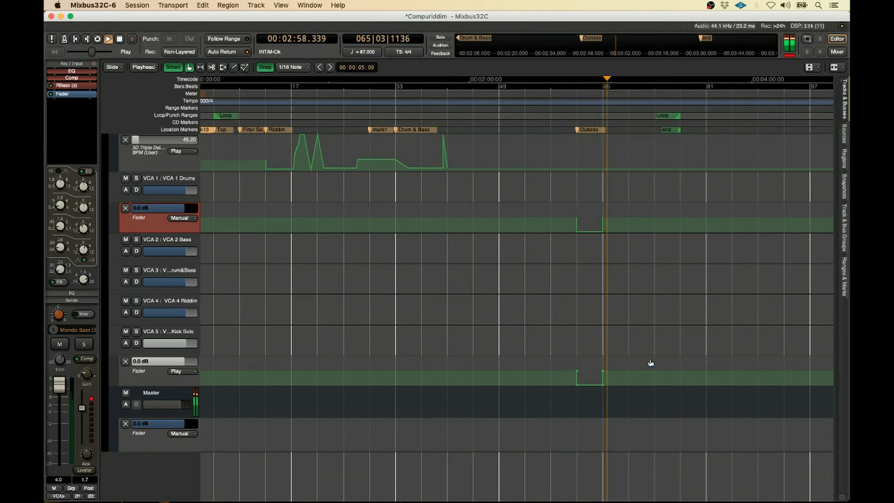
key(space)
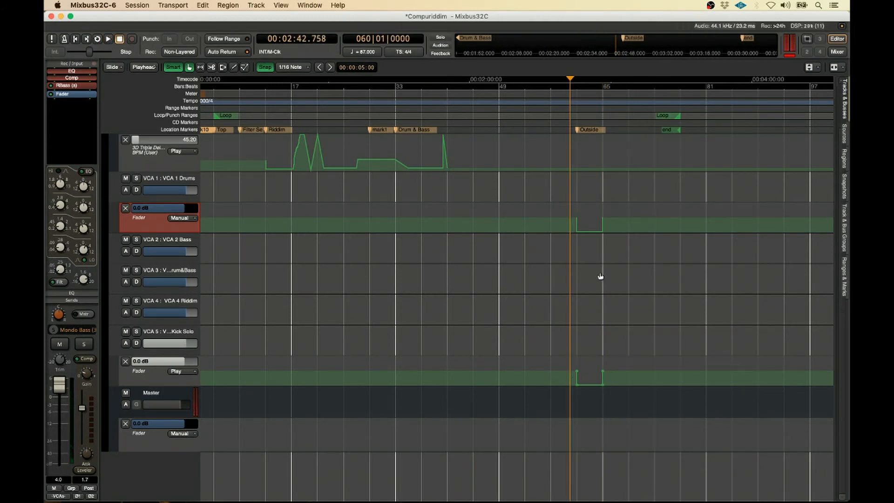
Step: Try moving the selected dip points in the VCA 1 Drums fader lane four bars along the timeline to bar 65, and undo the move
drag(613, 212, 564, 252)
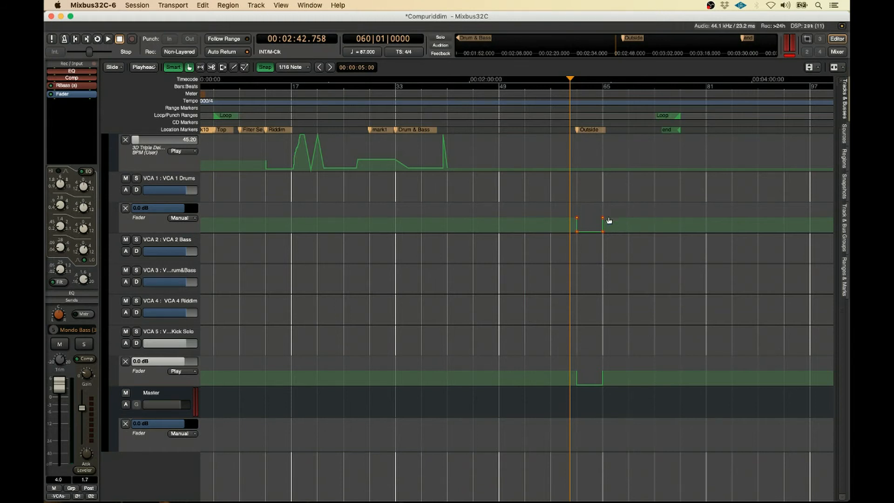
mouse_move(607, 217)
drag(611, 213, 638, 213)
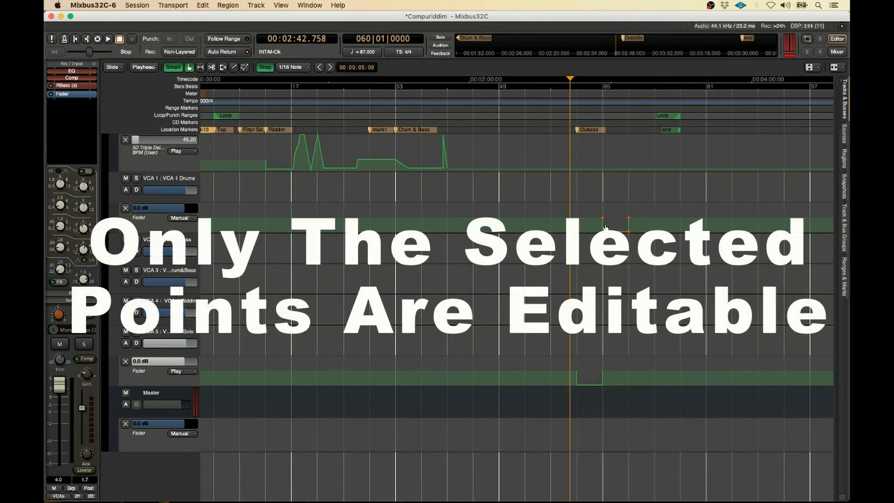
key(super+z)
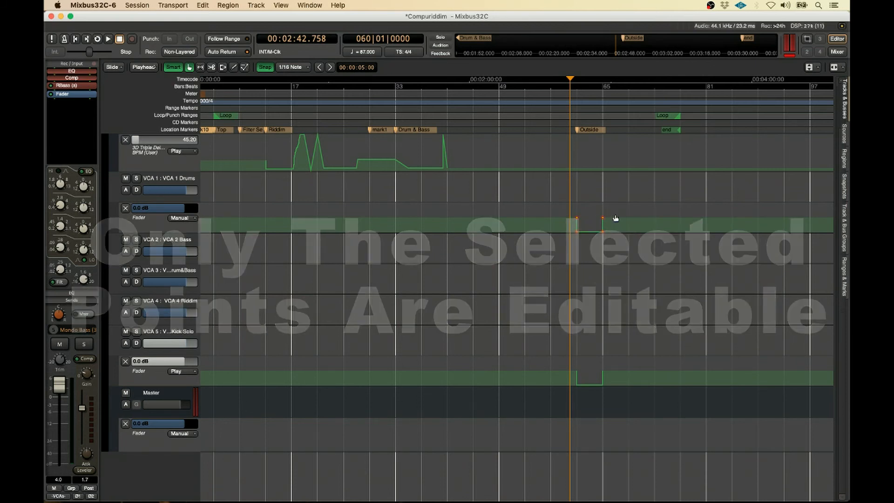
drag(615, 212, 638, 212)
key(super+z)
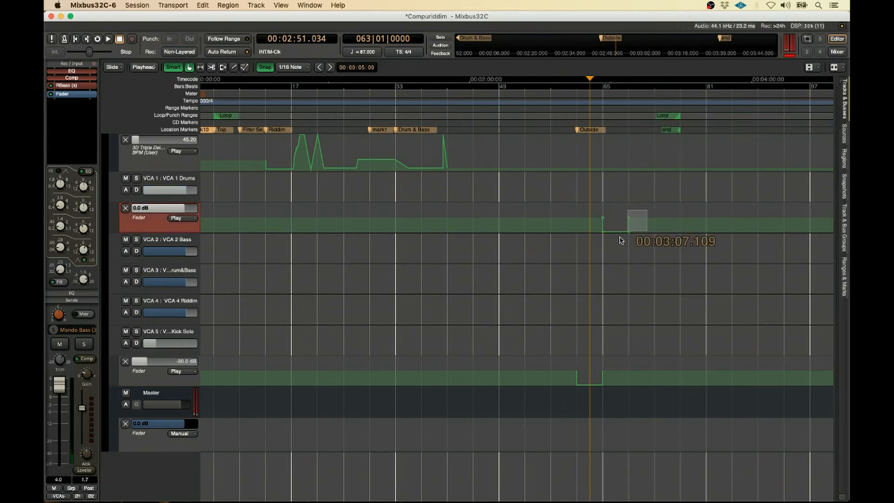
Step: Select all the dip's automation points in the VCA 1 Drums fader lane and delete them
drag(602, 215, 586, 209)
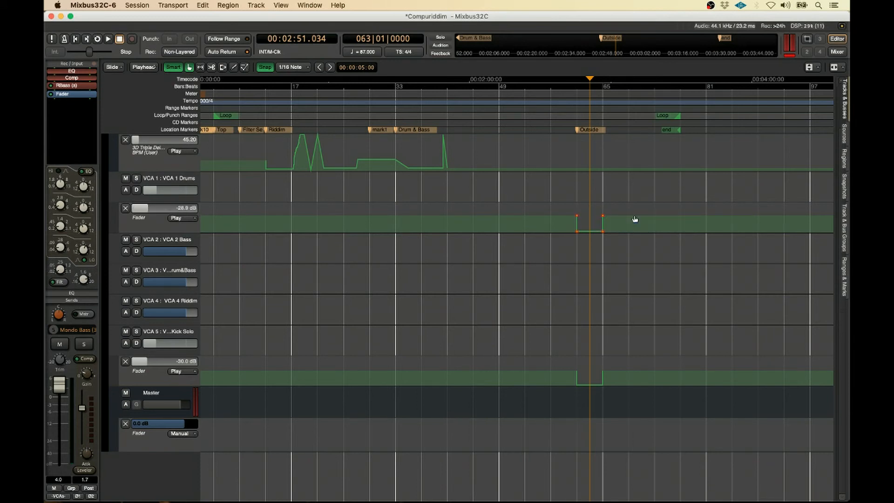
key(Delete)
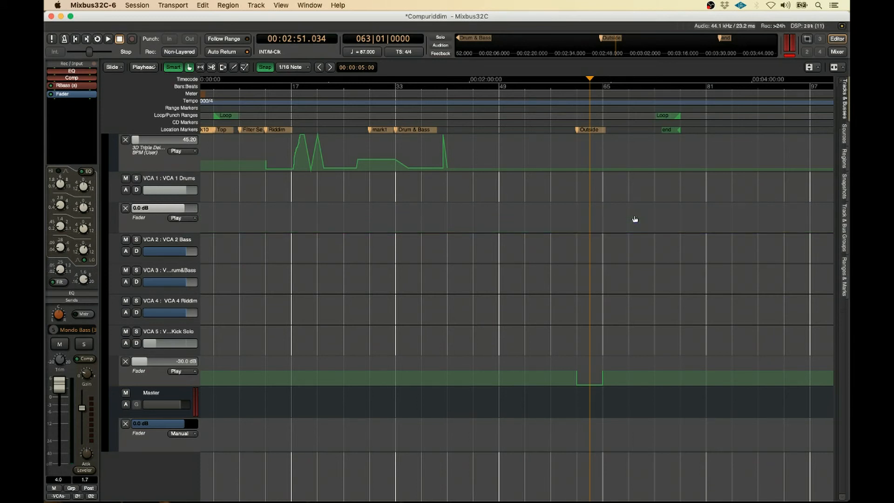
Step: Set the VCA 1 Drums fader automation to Manual and hide its automation lane
click(181, 218)
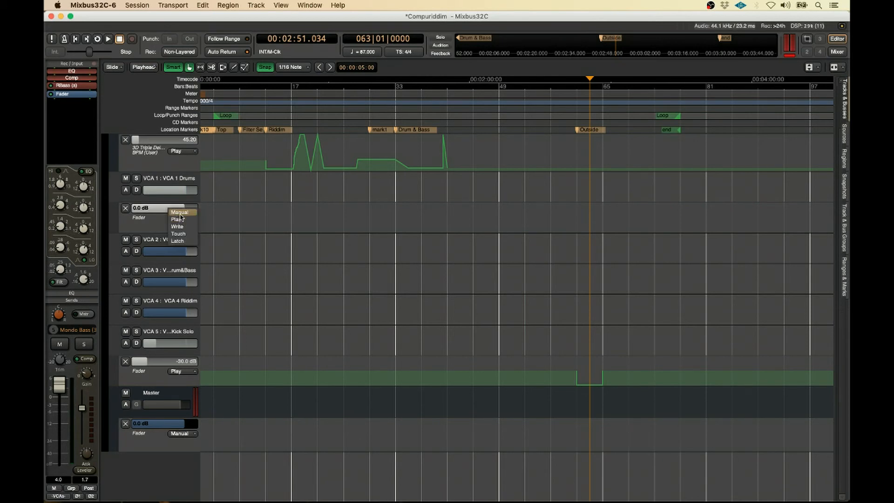
click(180, 212)
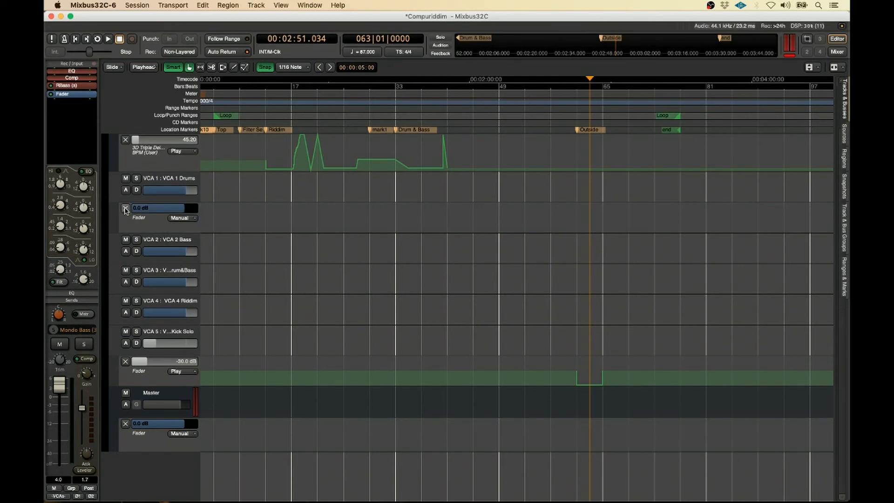
click(125, 209)
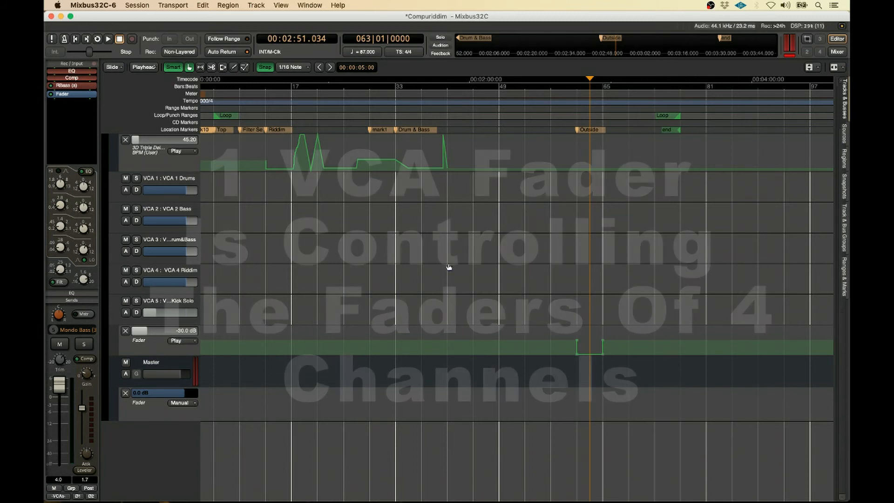
Step: Play back from bar 60 in the mixer view to watch how the VCA automation affects the channel faders and meters
click(571, 122)
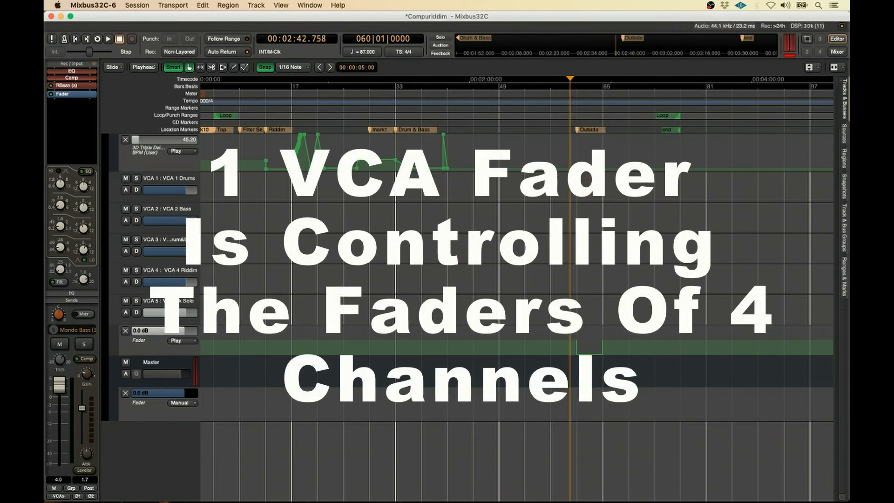
scroll(427, 254, up, 20)
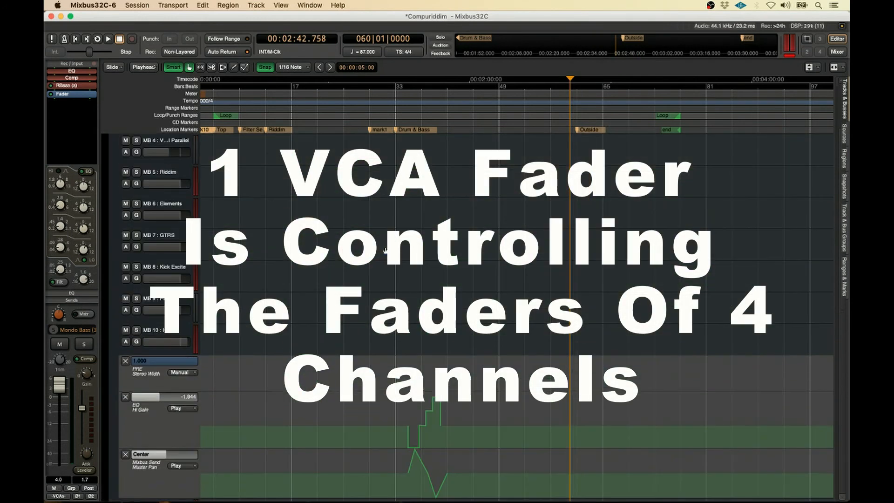
click(838, 52)
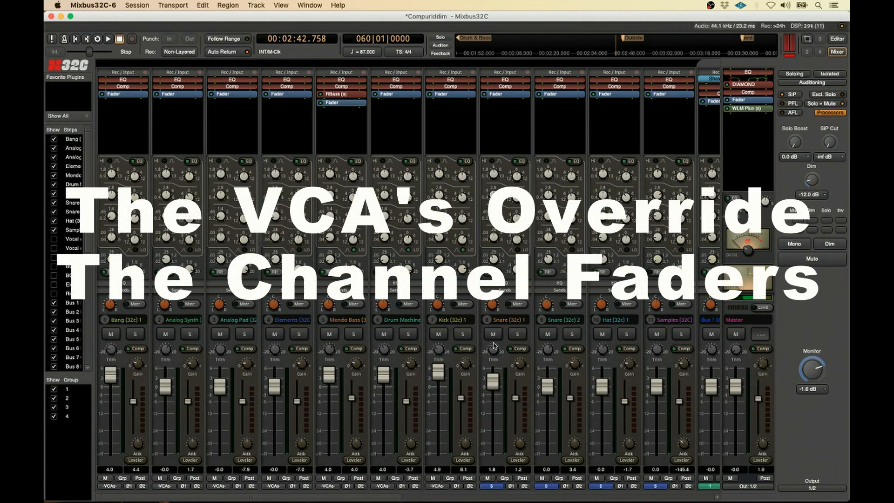
key(space)
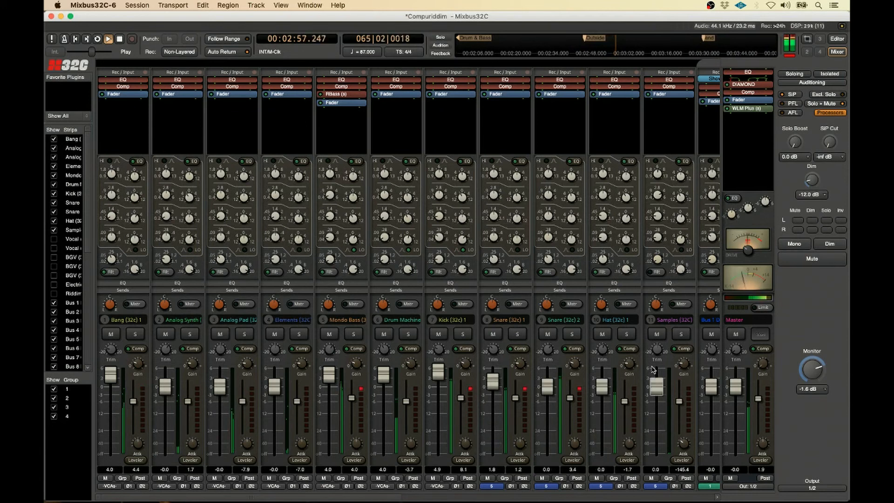
key(space)
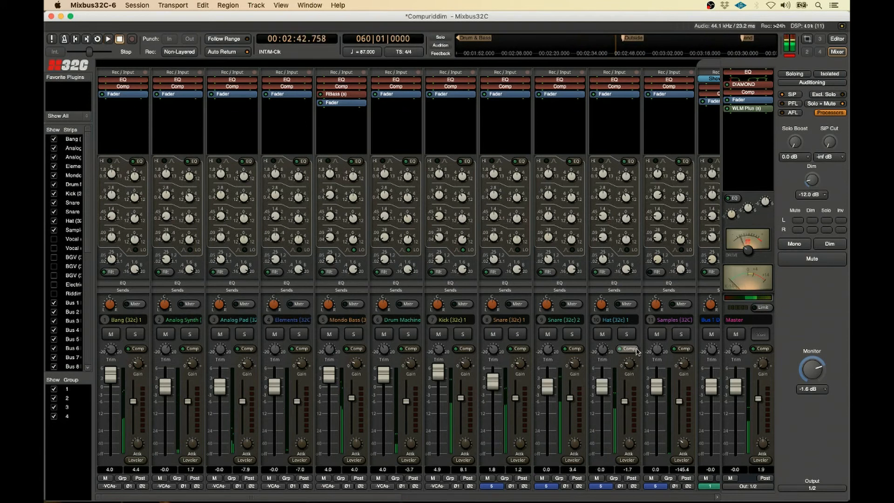
Step: Return to the editor and examine the bus, mixbus and VCA automation lanes, placing the playhead at bars 42 and 15
click(838, 42)
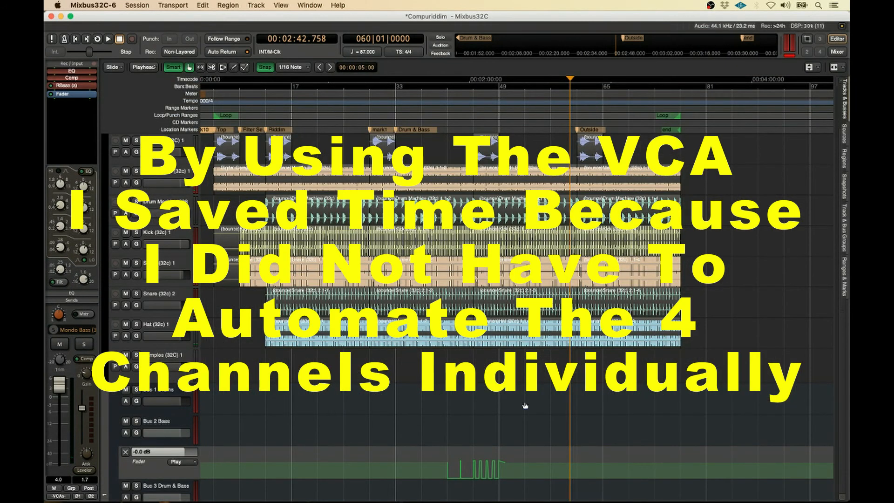
scroll(272, 409, down, 6)
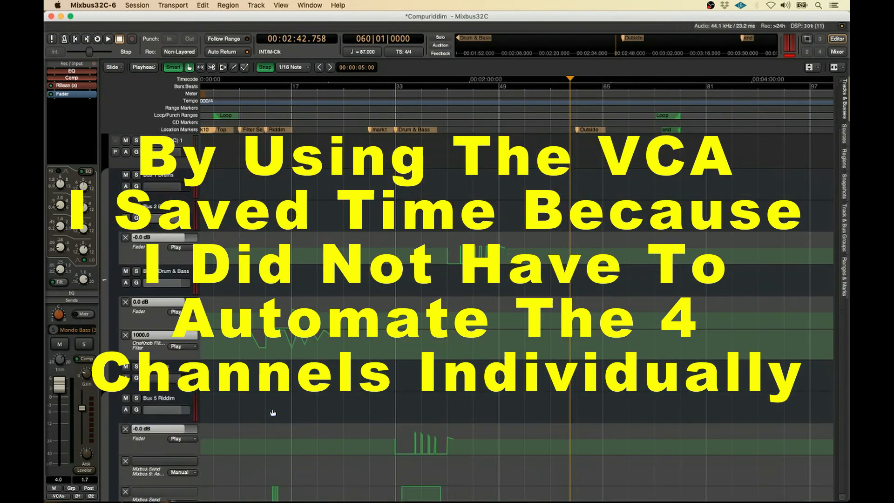
drag(460, 122, 455, 122)
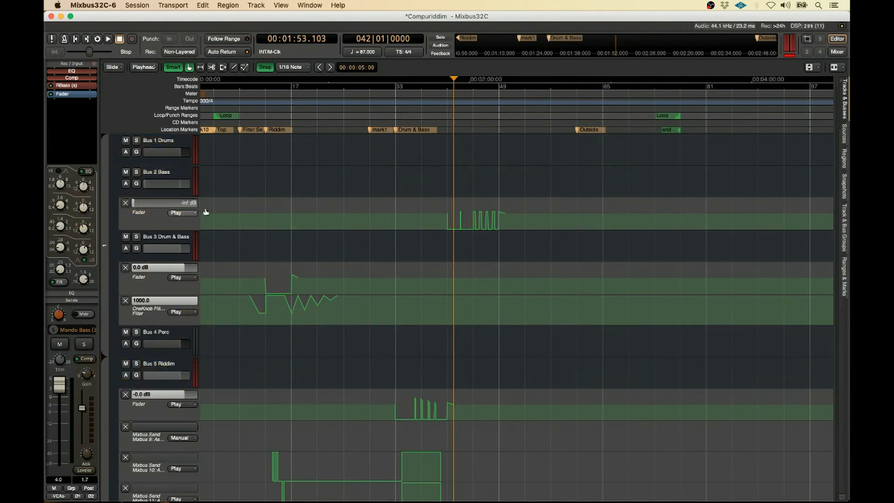
drag(268, 115, 278, 119)
scroll(432, 365, down, 15)
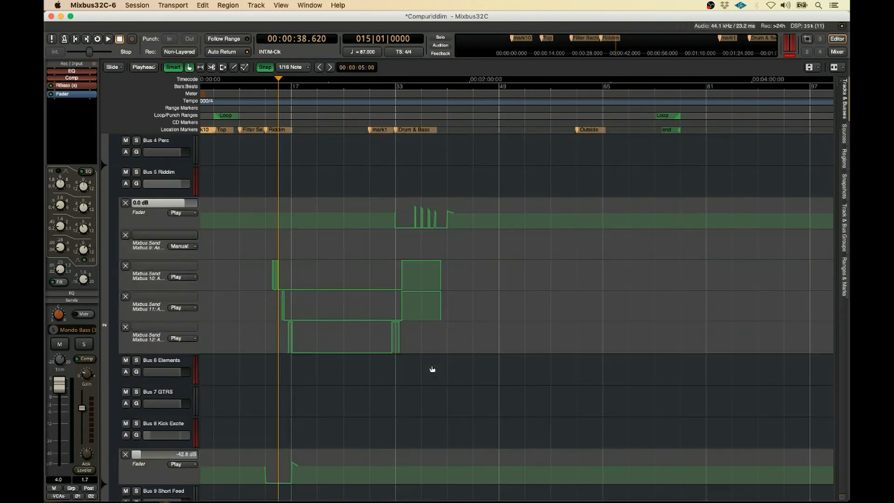
scroll(432, 364, down, 10)
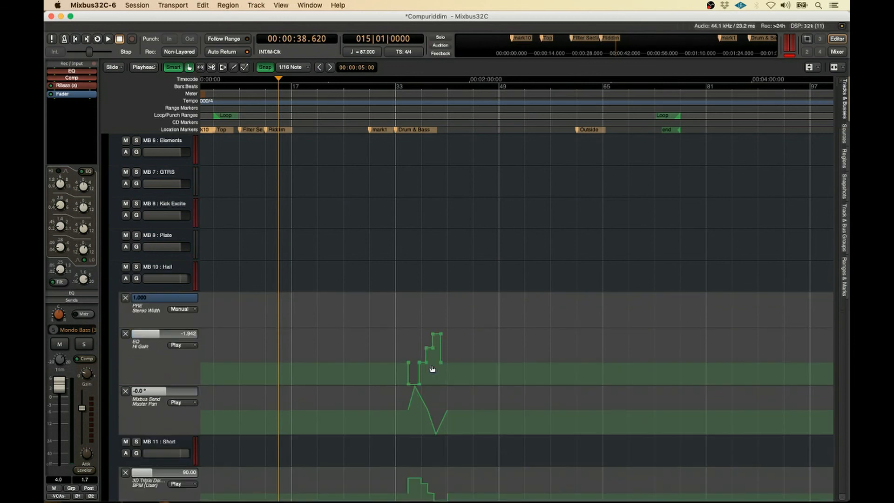
scroll(432, 368, down, 5)
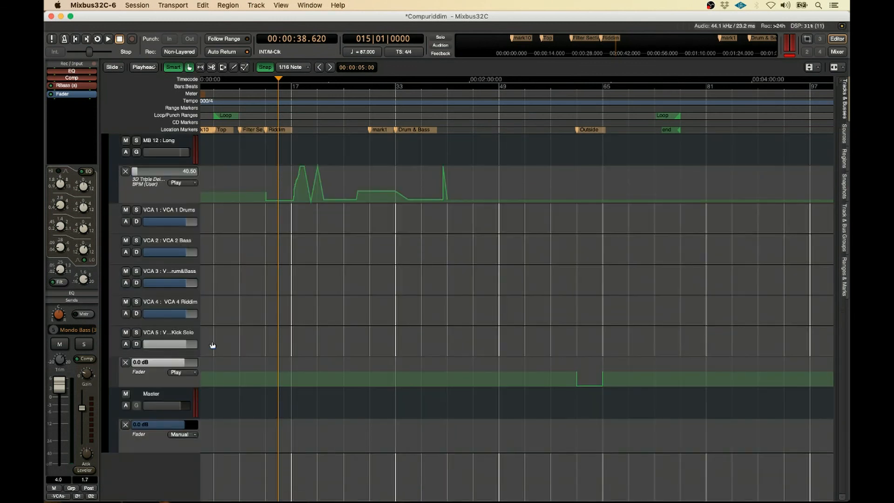